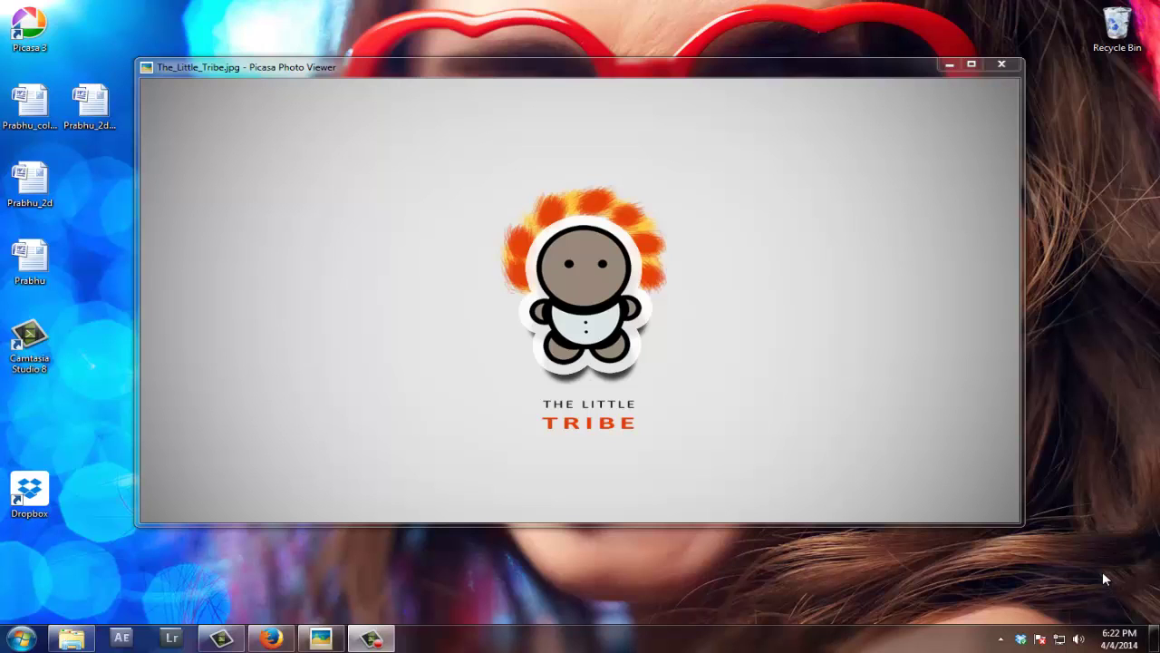
Close the logo photo and open the Dropbox result from the 'drop box' search in a new tab.
left_click(1001, 67)
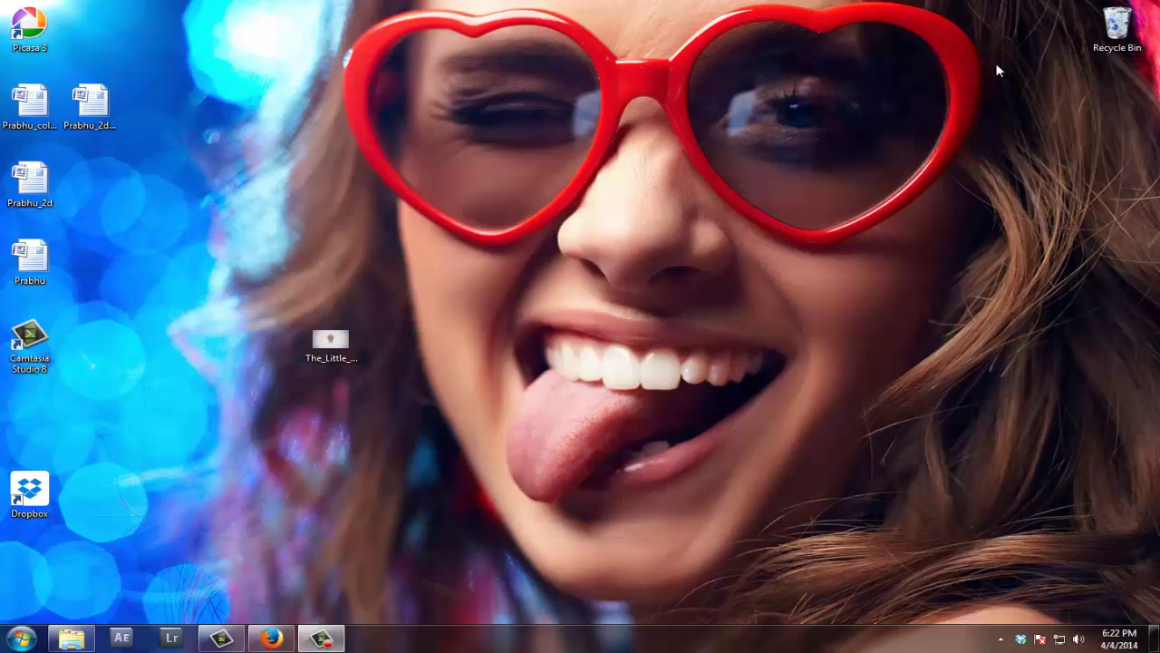
left_click(265, 639)
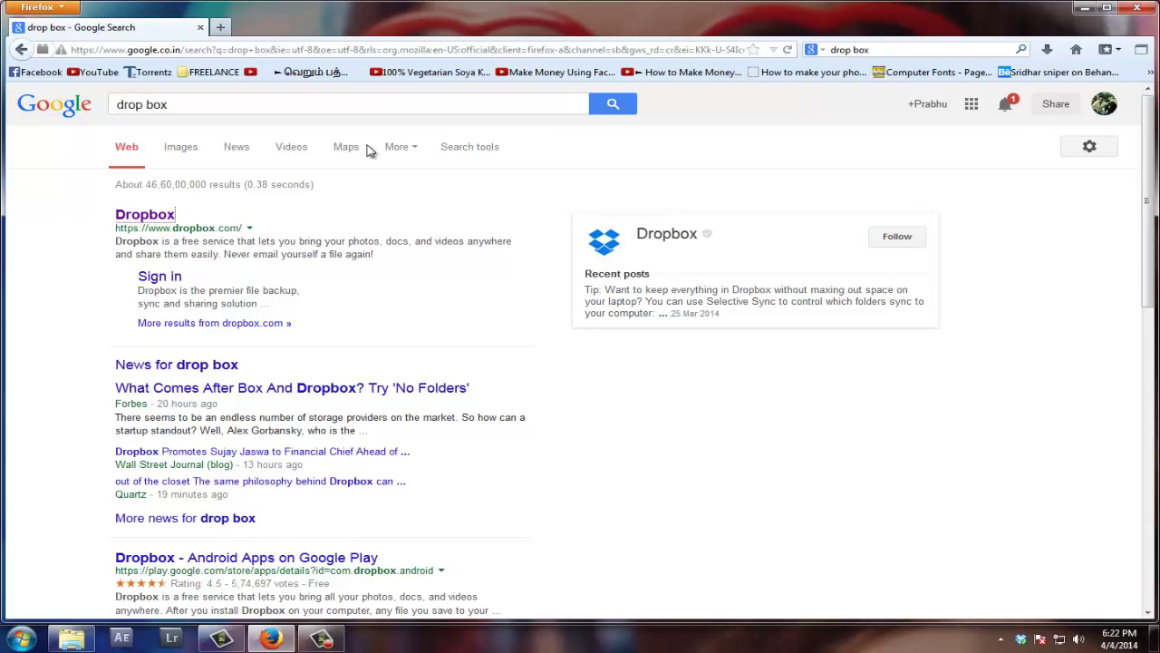
left_click(145, 215)
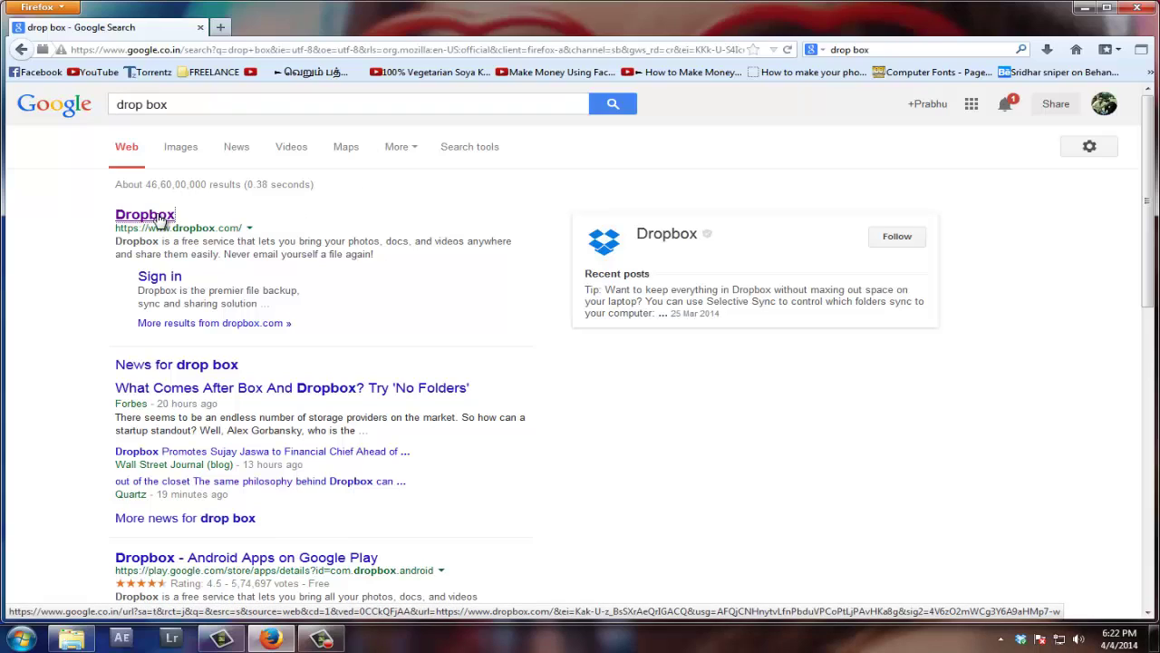
middle_click(157, 215)
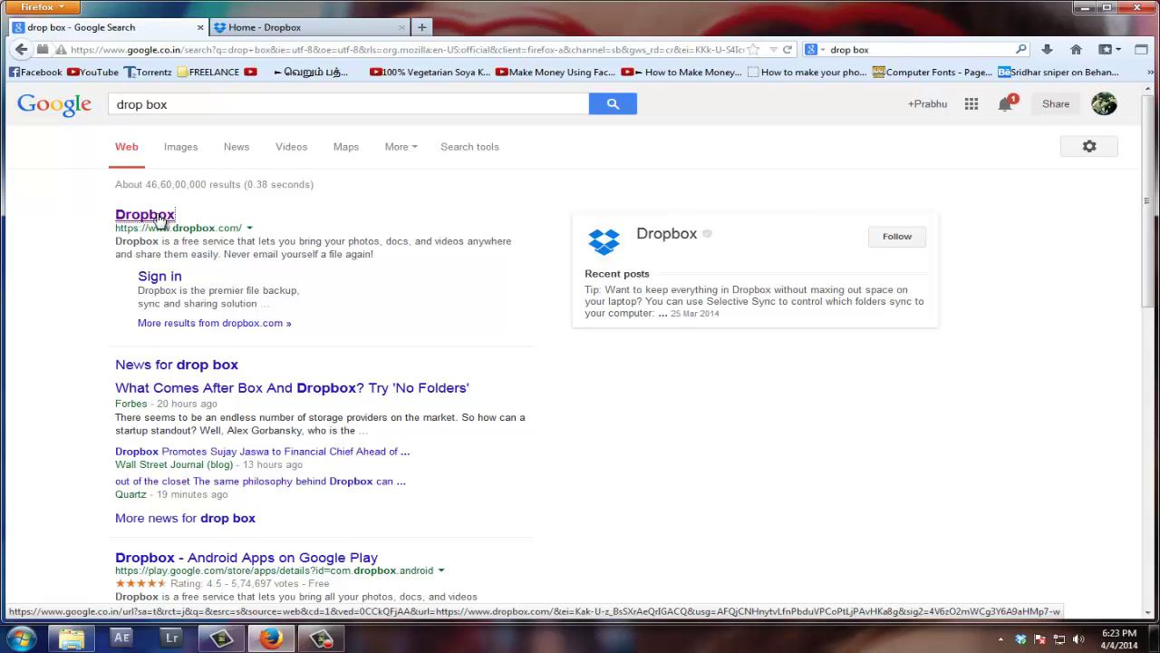
View the Home - Dropbox page, then close that tab to return to the search results.
left_click(158, 220)
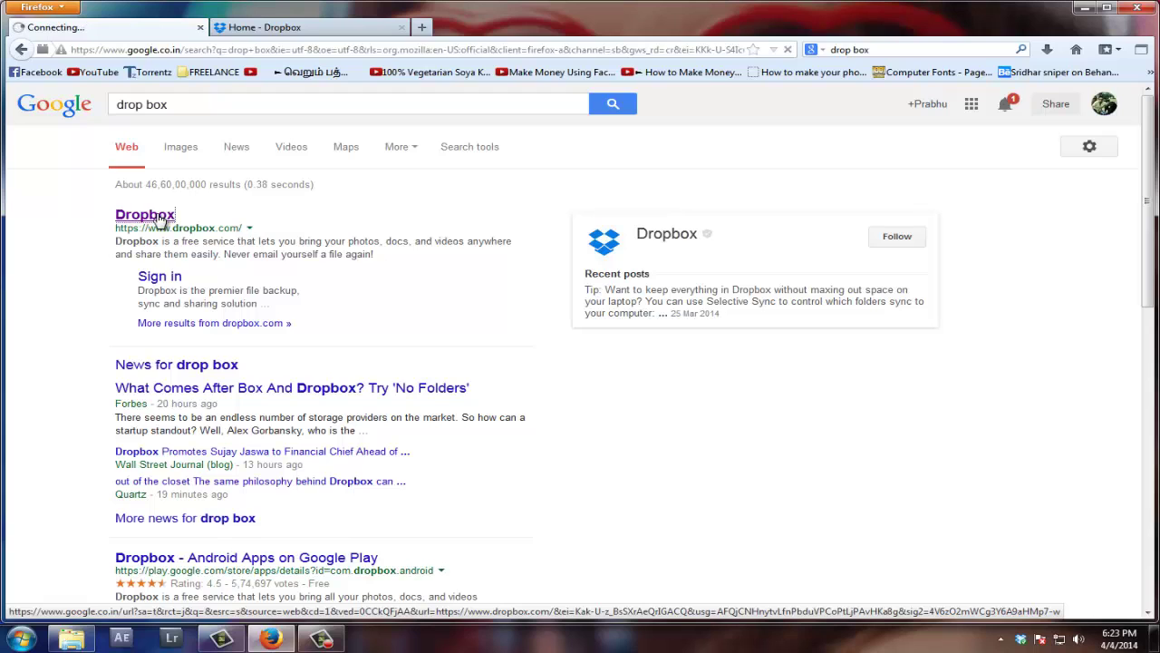
left_click(231, 27)
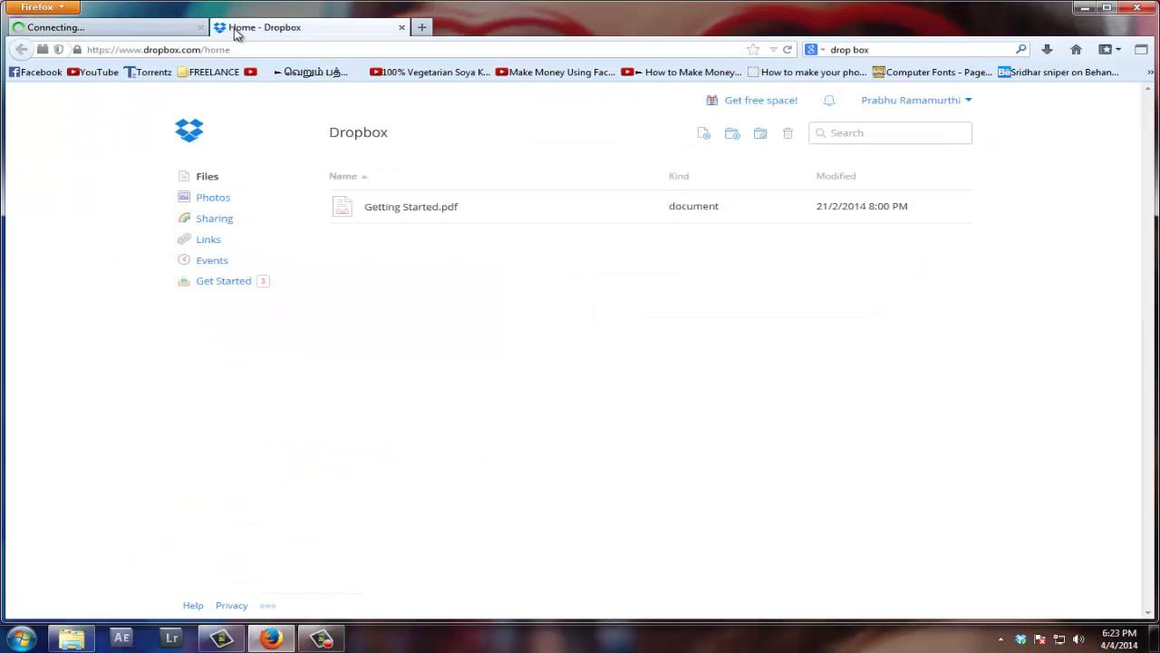
left_click(401, 27)
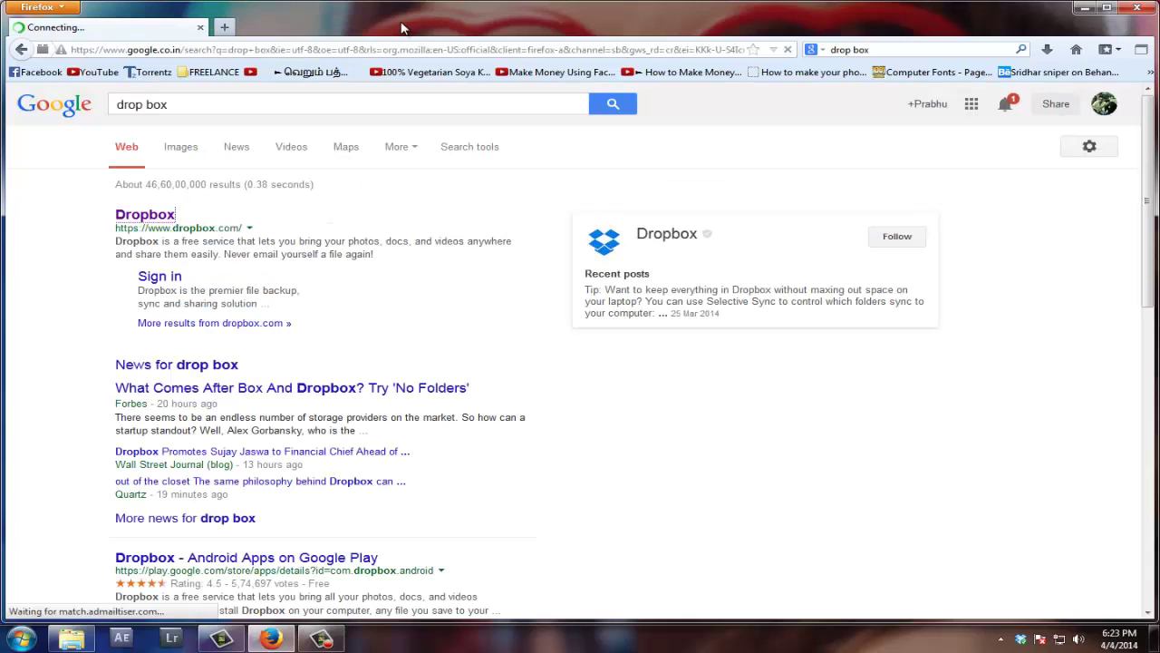
Minimize Firefox and open the Dropbox desktop shortcut, showing only the Getting Started PDF.
left_click(1085, 7)
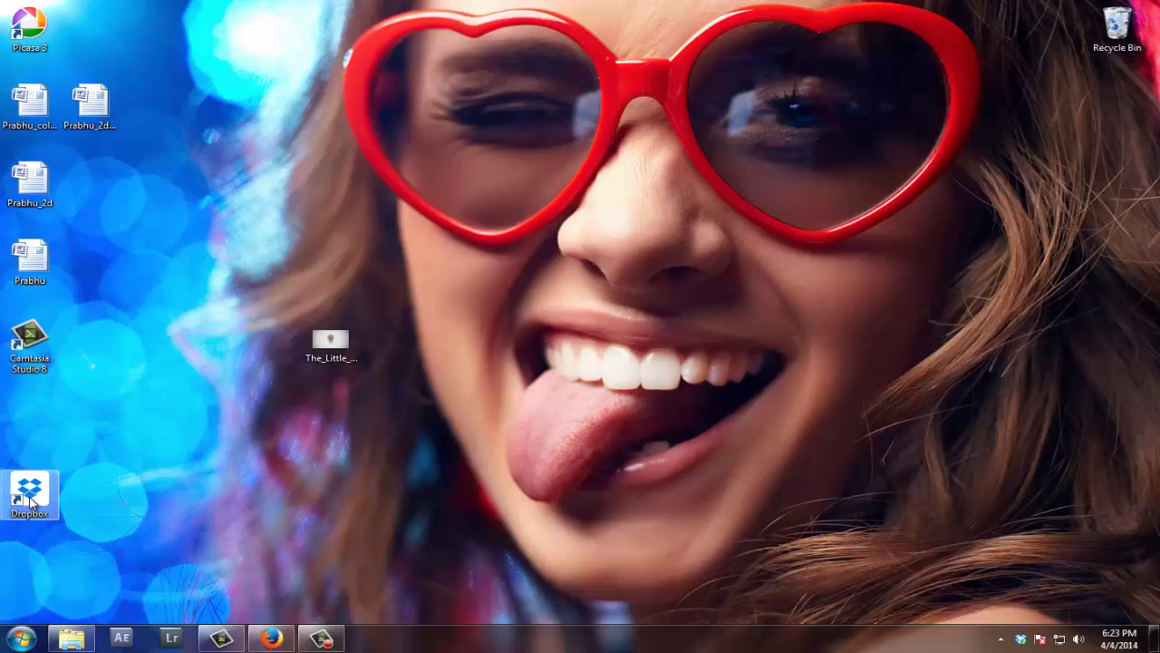
double_click(31, 501)
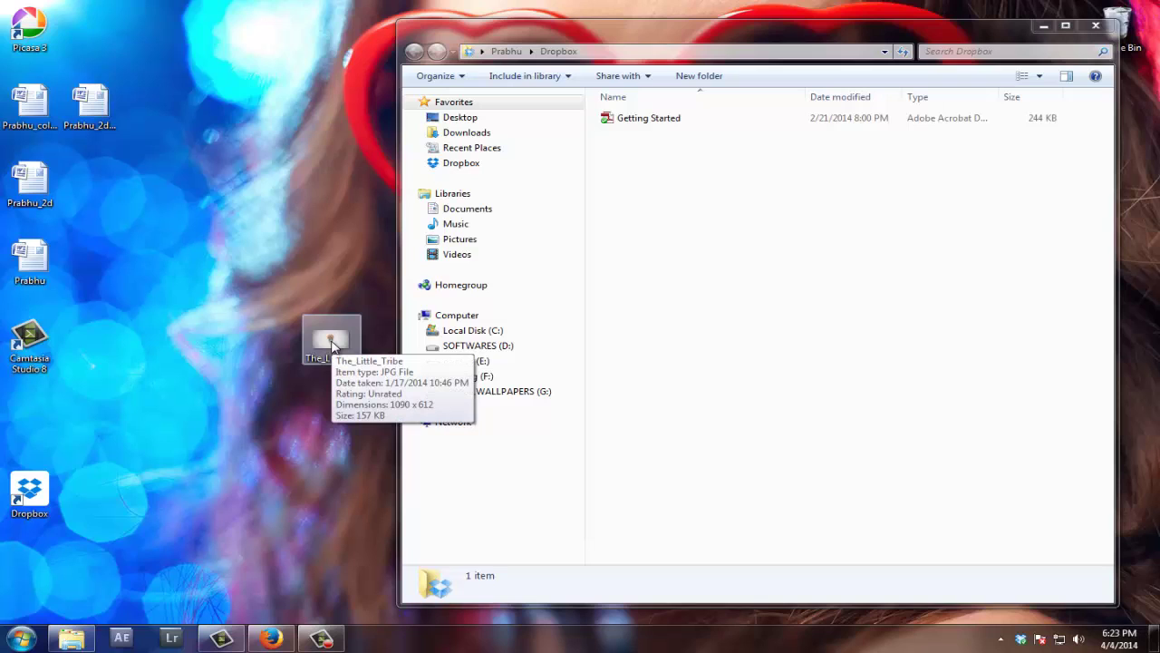
Drag The_Little_Tribe.jpg from the desktop into the Dropbox folder beside Getting Started.
mouse_move(331, 342)
left_click_drag(330, 343, 666, 321)
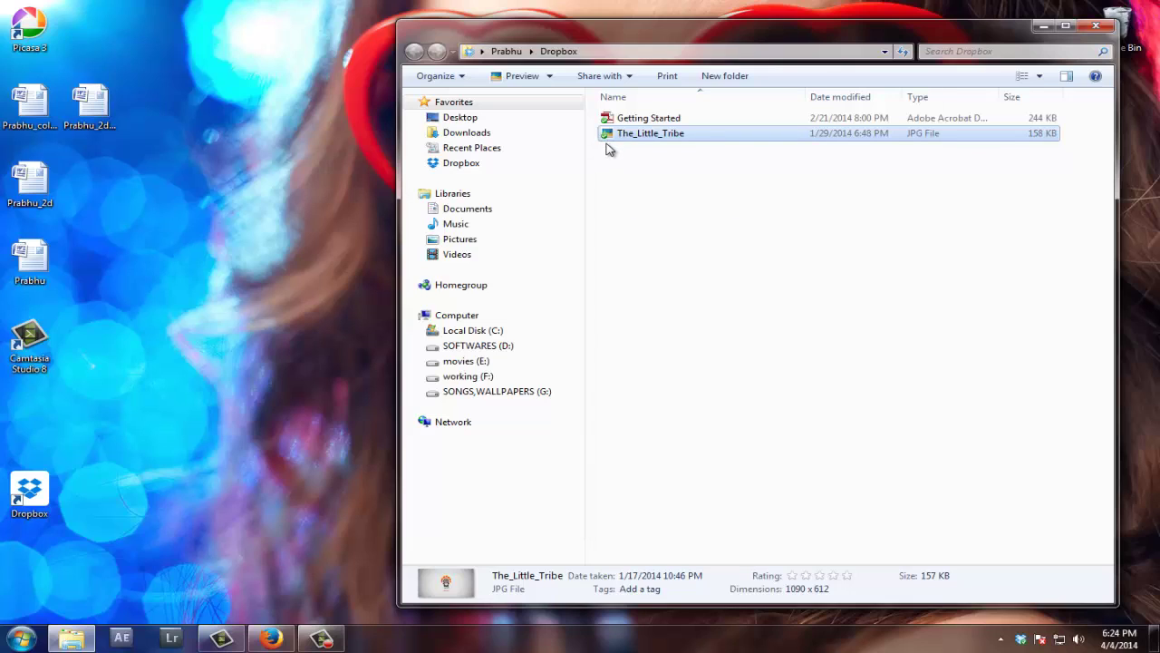
mouse_move(649, 133)
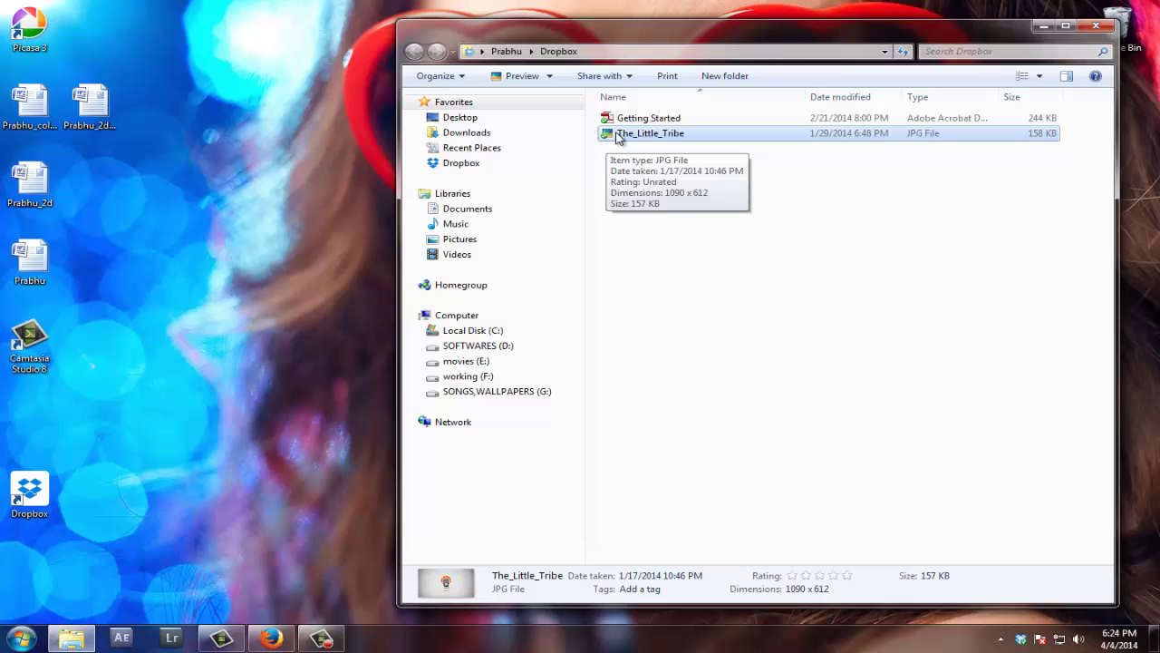
Copy a Dropbox share link for The_Little_Tribe.jpg and open the sharing notification balloon.
right_click(619, 136)
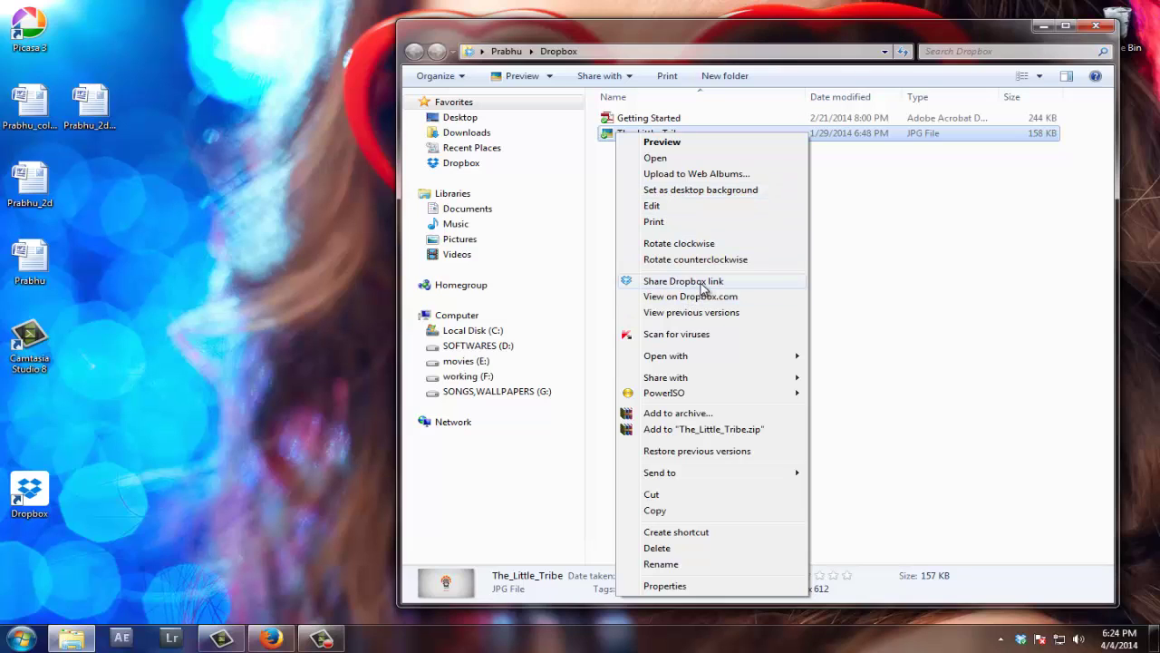
left_click(703, 288)
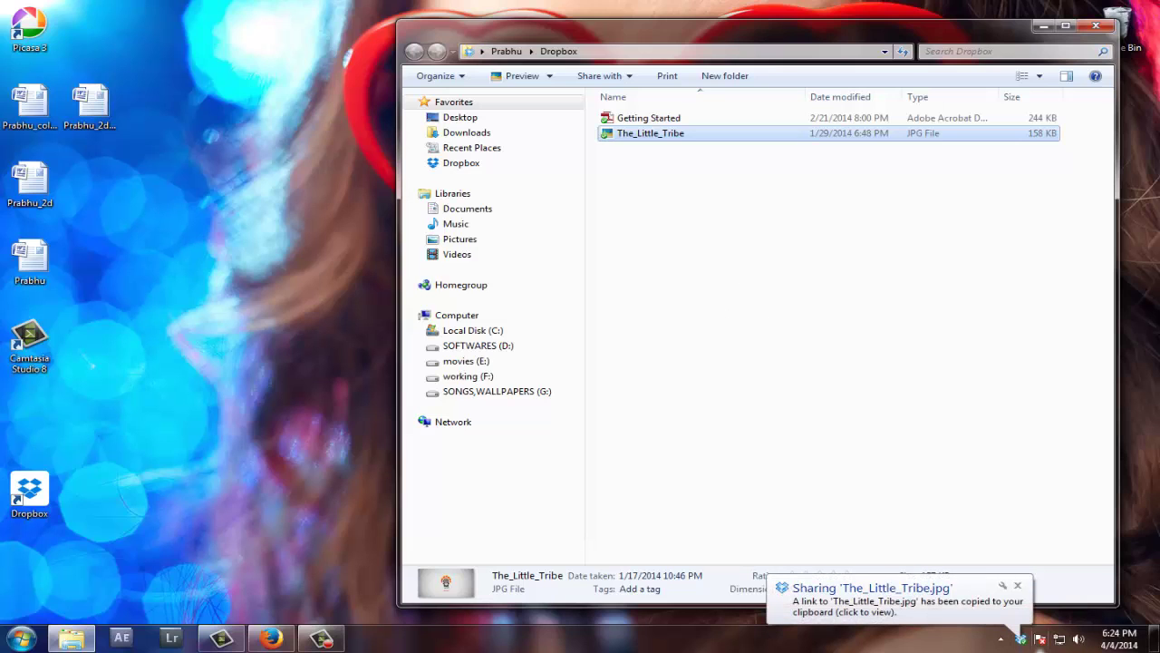
left_click(1021, 640)
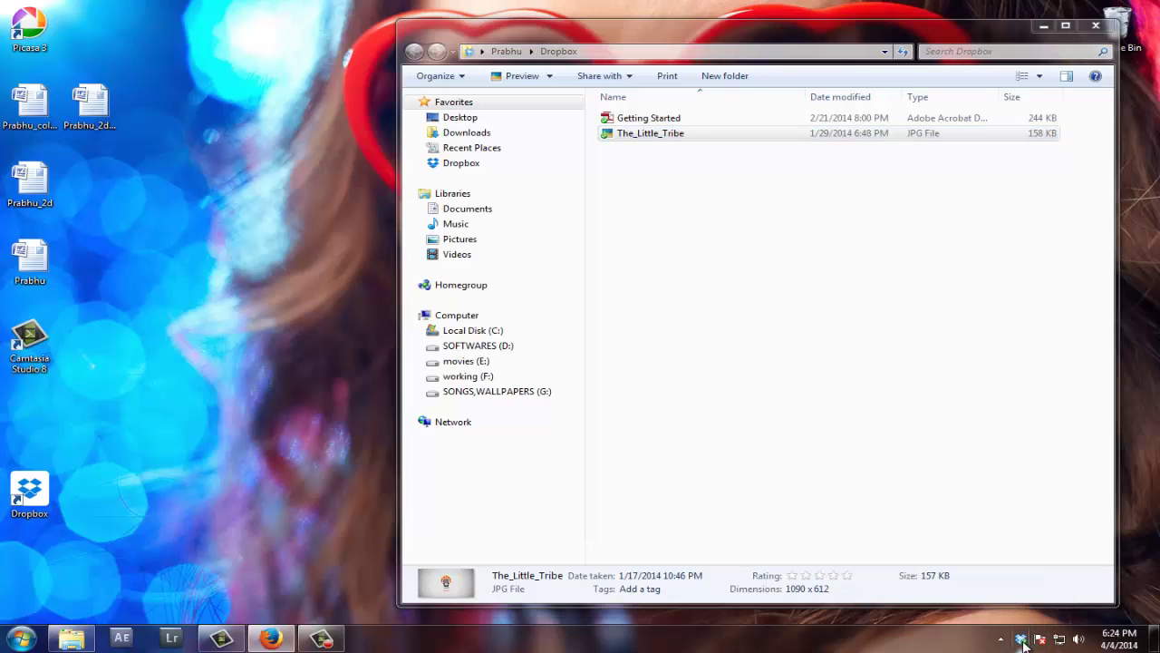